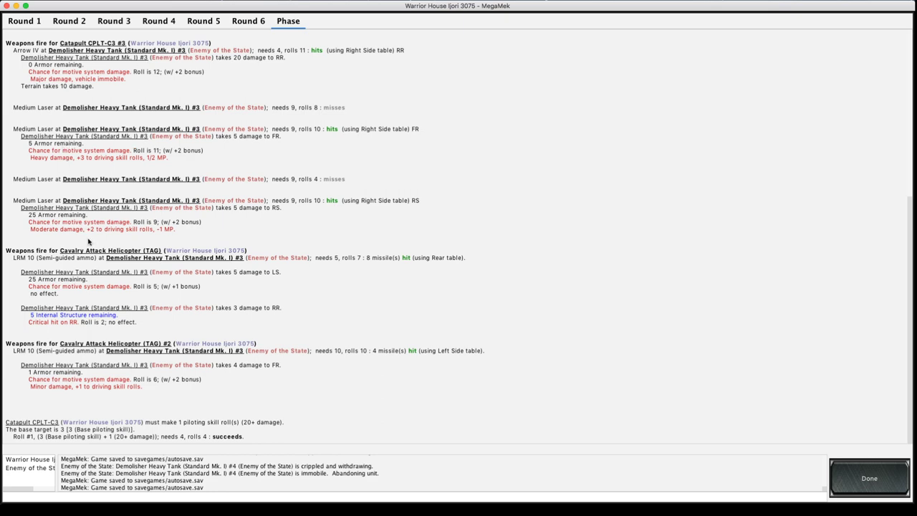
- Review the weapon attack report, finish the heat and initiative reports, and proceed to Round 7's indirect attack declaration
scroll(88, 241, "up", 10)
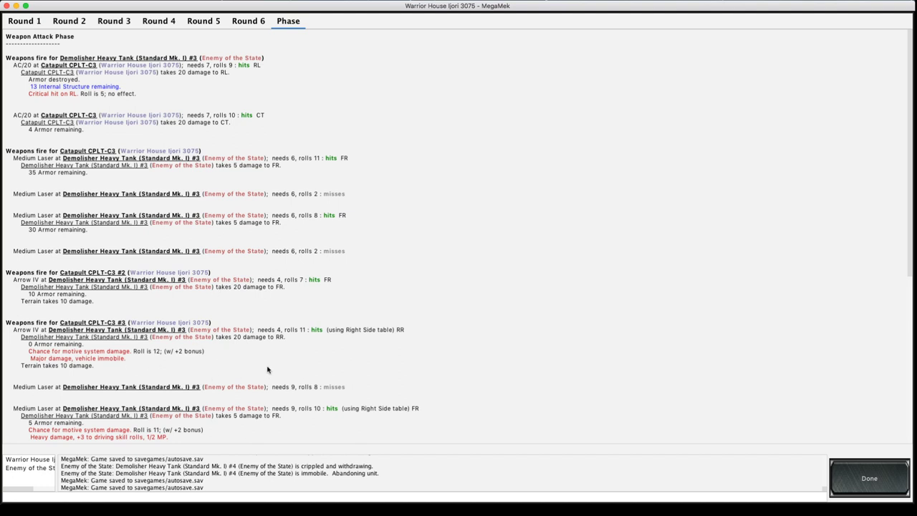
left_click(864, 492)
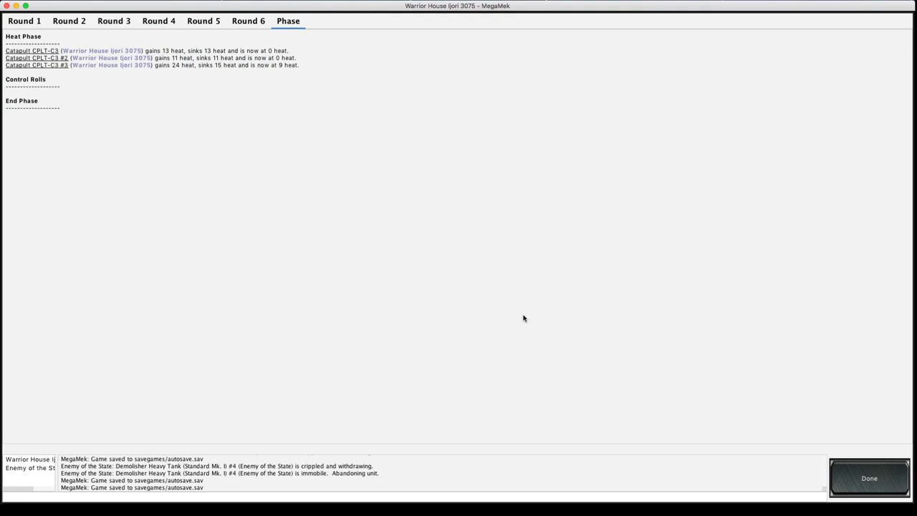
left_click(883, 491)
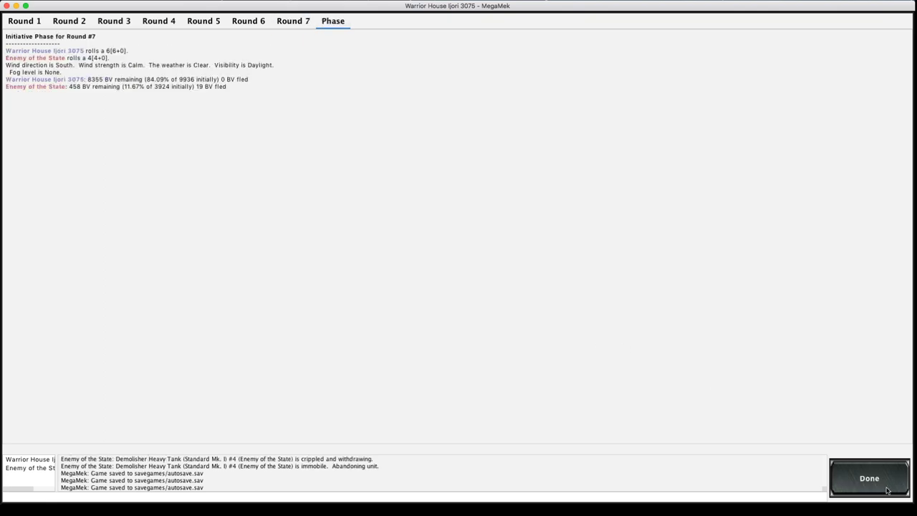
left_click(875, 486)
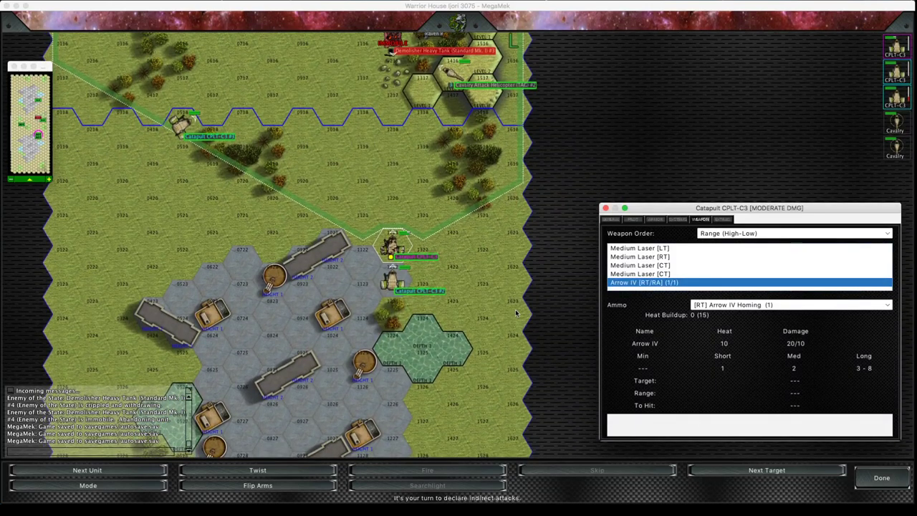
- Move the Catapult CPLT-C3 unit display aside and switch to the TOE Force Building Sheet workbook in Excel
scroll(516, 312, "up", 3)
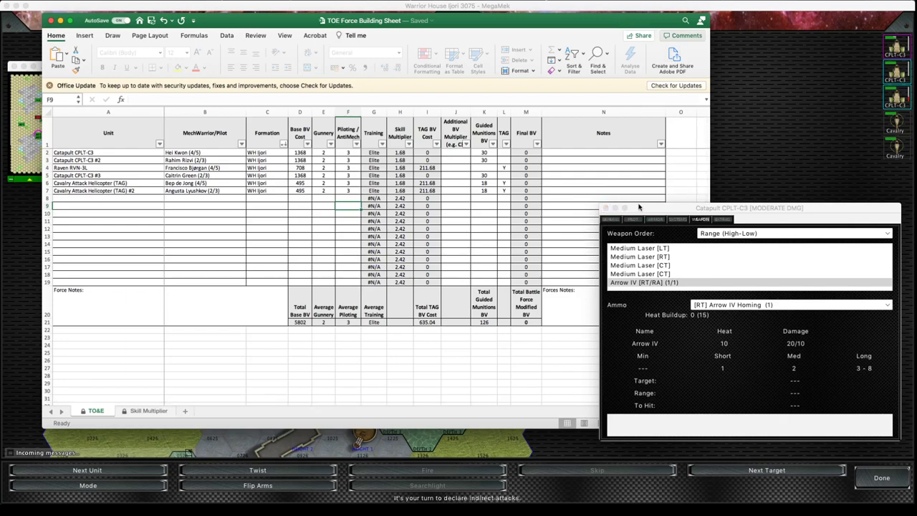
left_click_drag(647, 209, 821, 208)
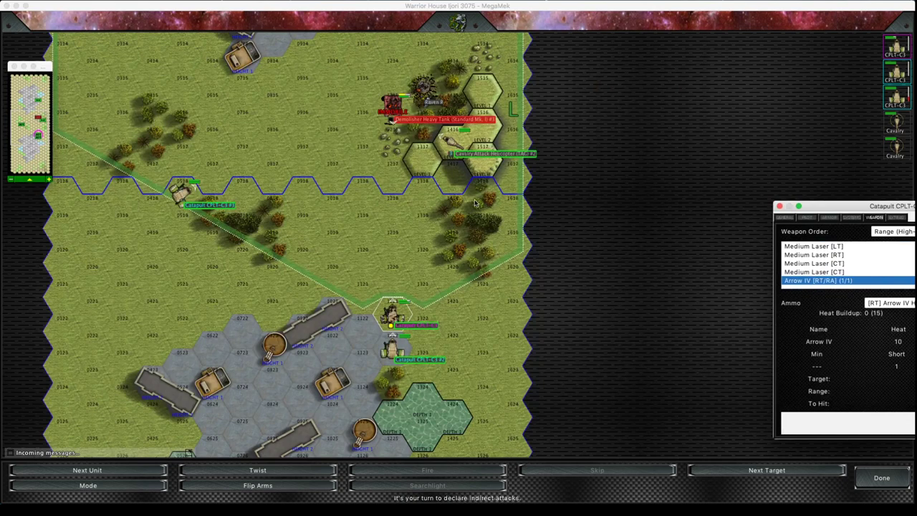
key("ctrl+Up")
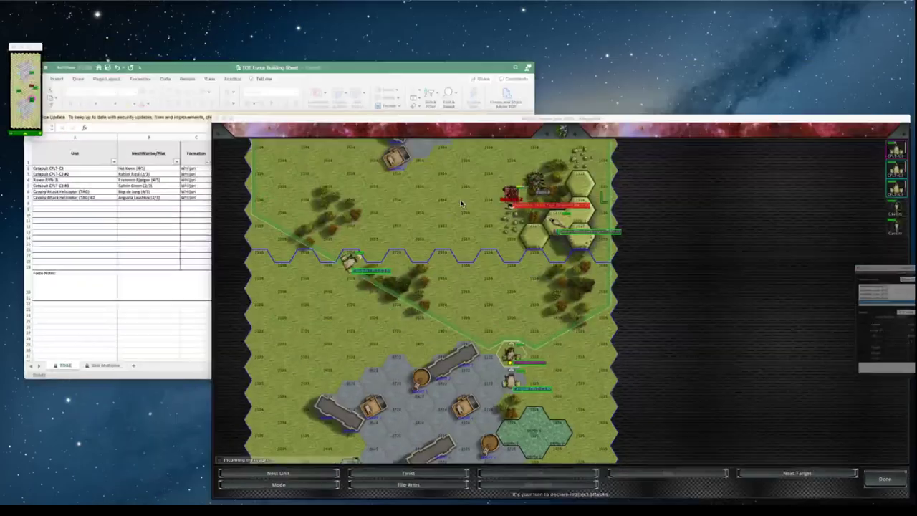
left_click(362, 219)
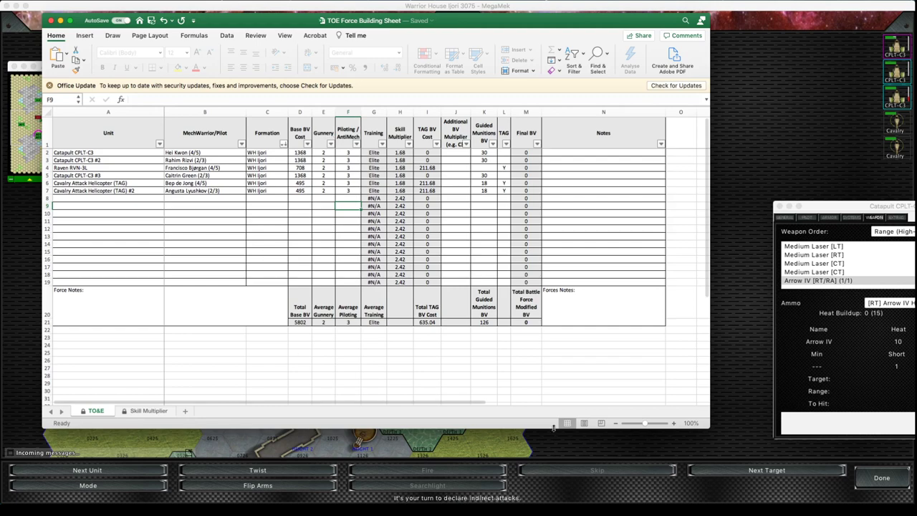
- Enlarge the TO&E sheet to 140% zoom and widen the workbook window to include the Final BV column
left_click(674, 424)
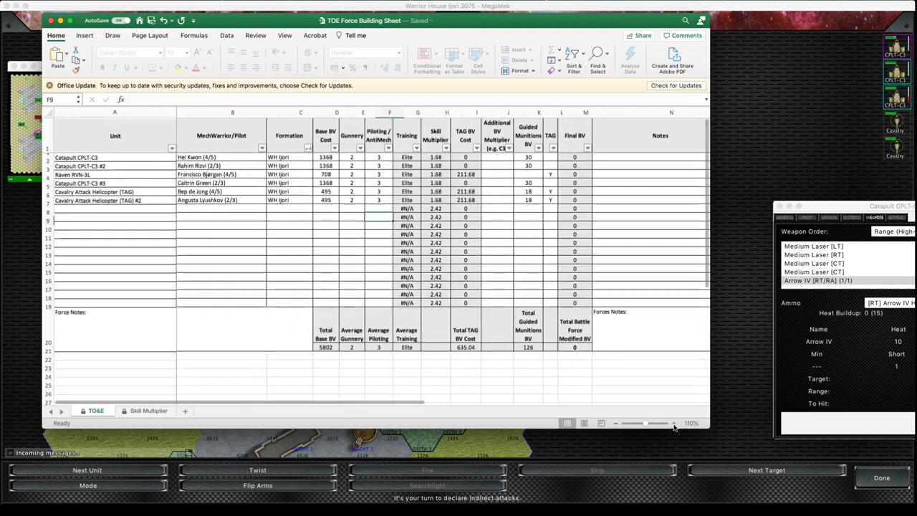
left_click(673, 424)
left_click(673, 424)
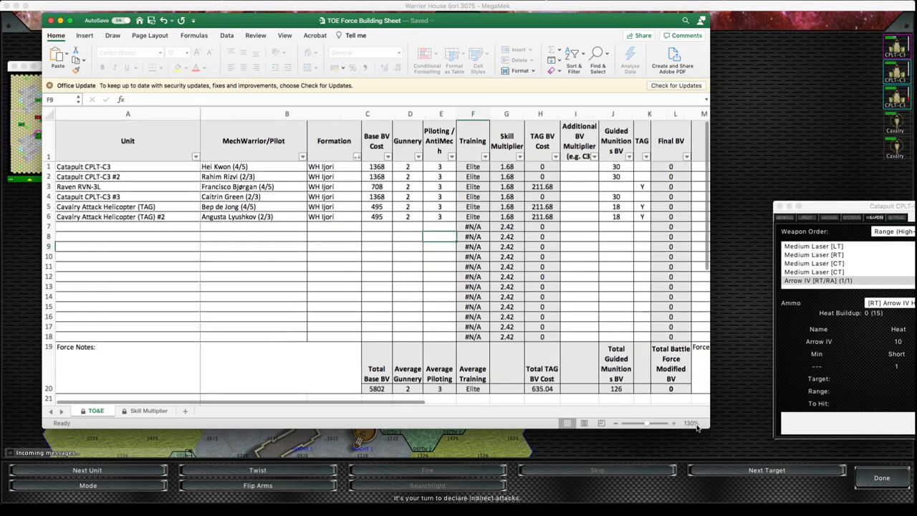
left_click(674, 423)
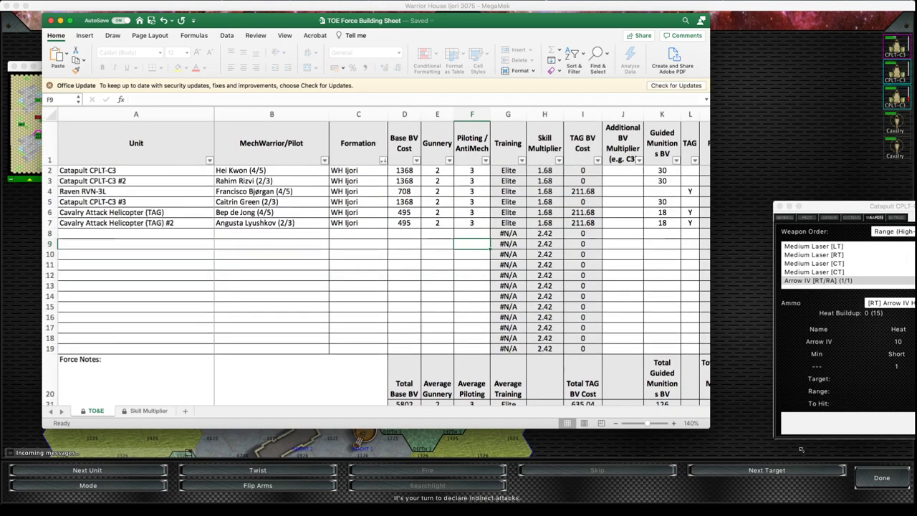
left_click_drag(812, 447, 801, 444)
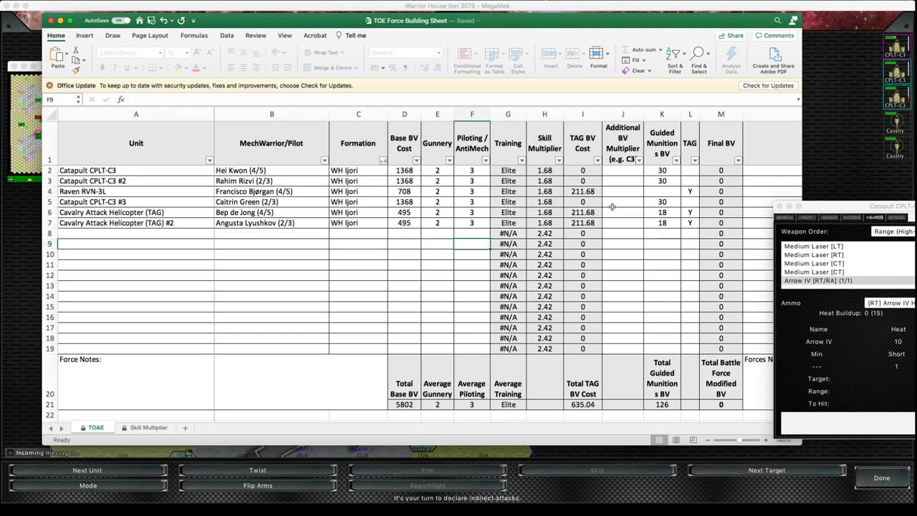
- Inspect the Guided Munitions BV entries for the Catapults and Cavalry helicopters, and the column's total formula
left_click(664, 171)
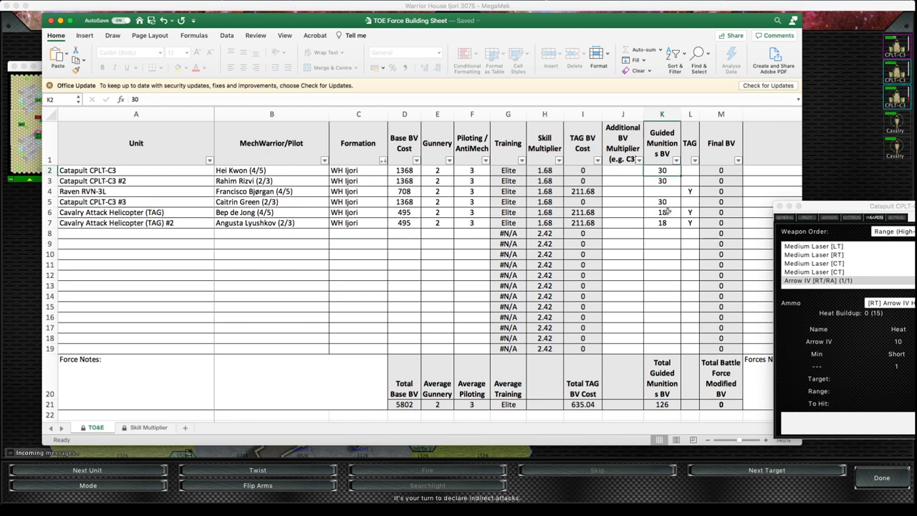
left_click(665, 212)
left_click(661, 222)
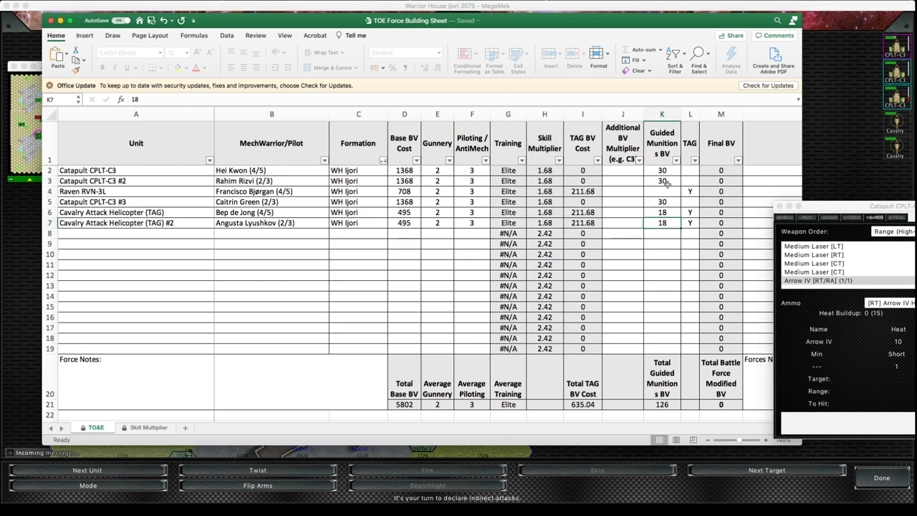
left_click(667, 179)
left_click(667, 170)
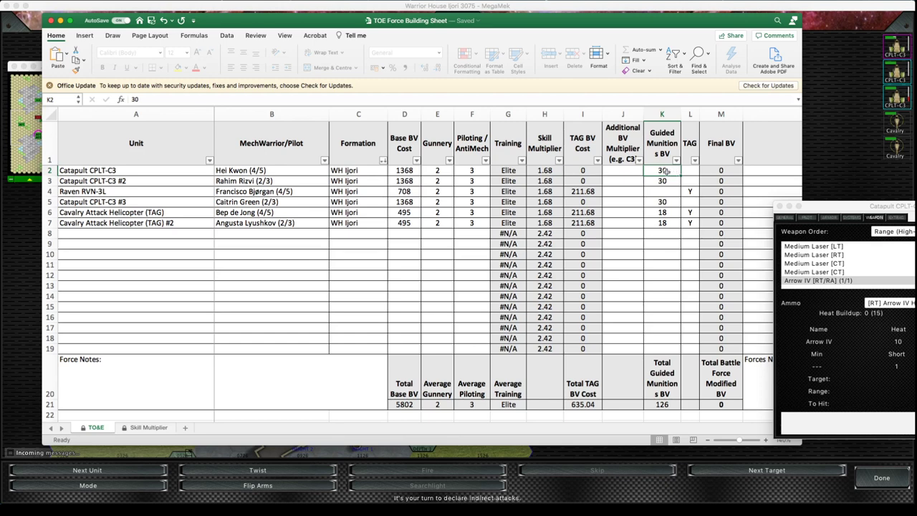
left_click(671, 404)
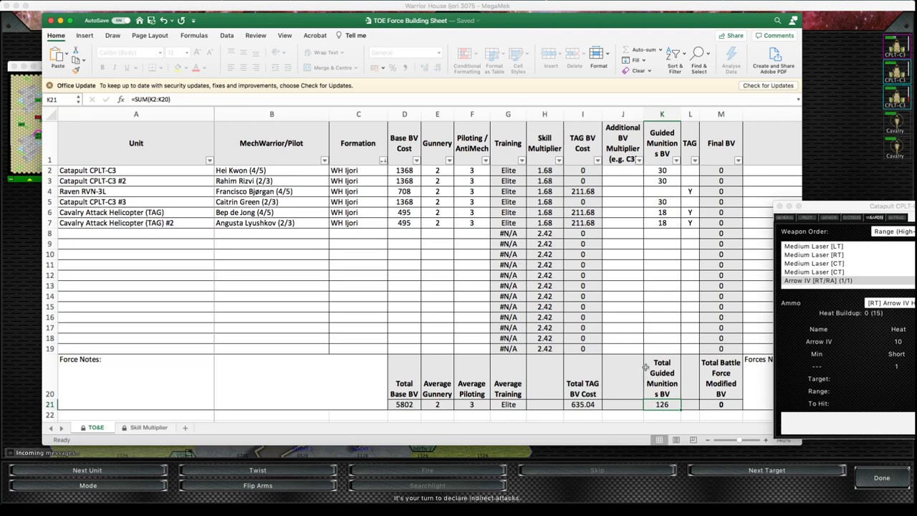
- Look up the multiplier for gunnery 2 and piloting 3 on the Skill Multiplier sheet
left_click(143, 427)
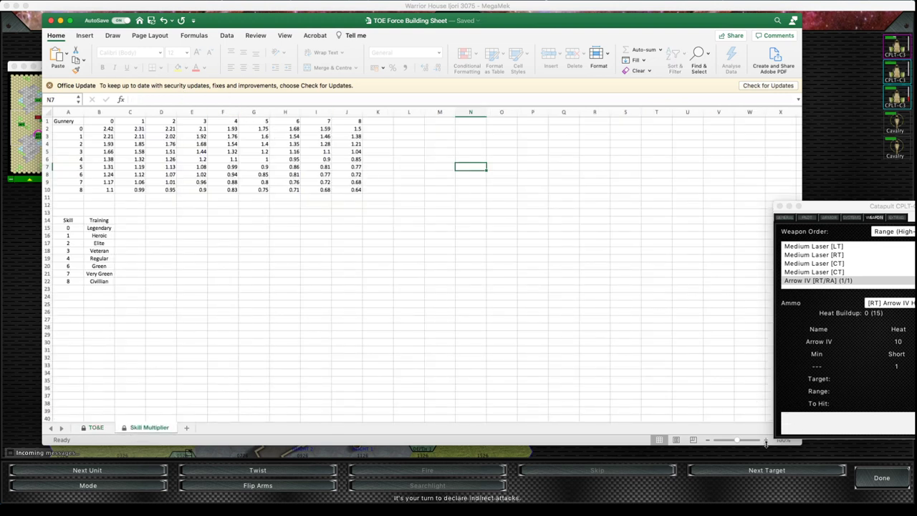
left_click(765, 442)
left_click(765, 441)
left_click(765, 442)
left_click(765, 441)
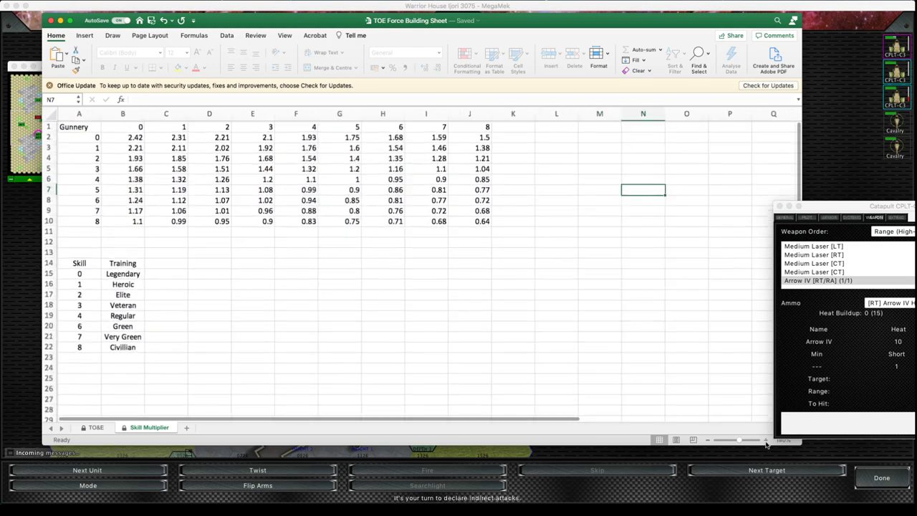
left_click(765, 441)
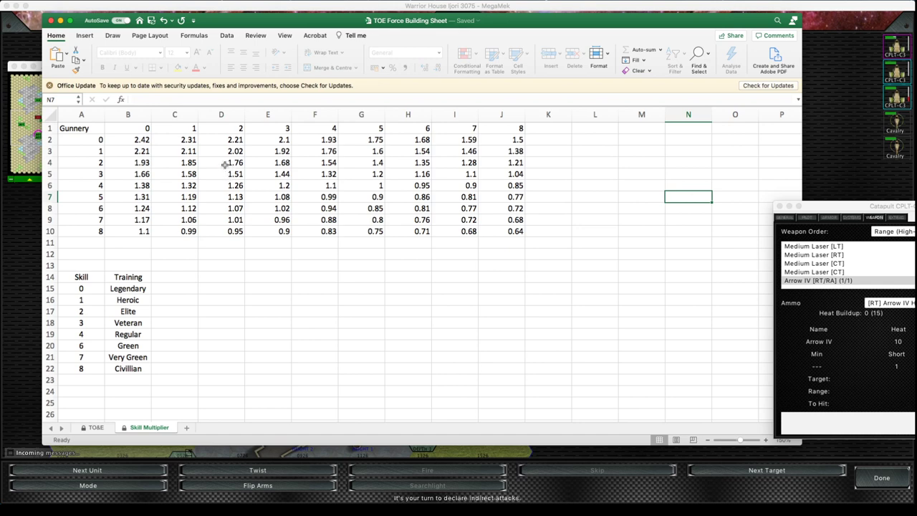
left_click(286, 165)
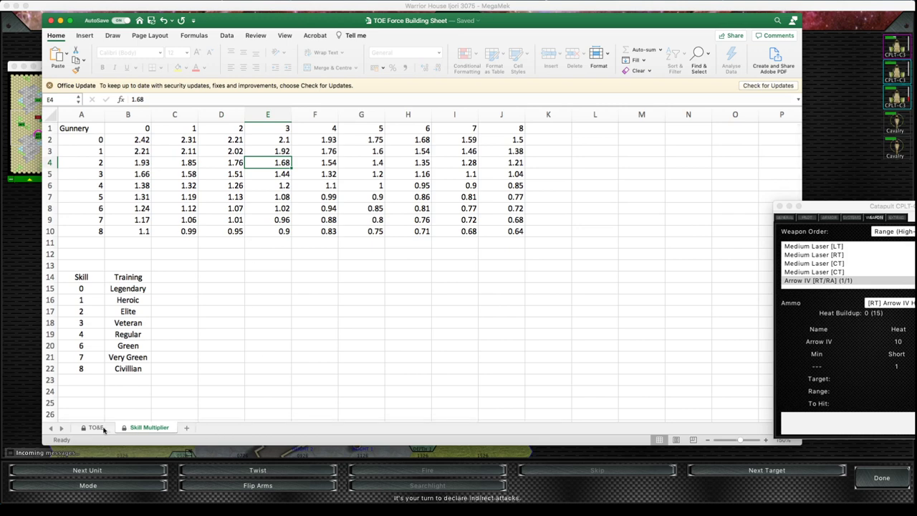
- Return to the TO&E sheet and examine the TAG BV Cost formulas of the Raven RVN-3L and first Cavalry helicopter
key("ctrl+Page_Up")
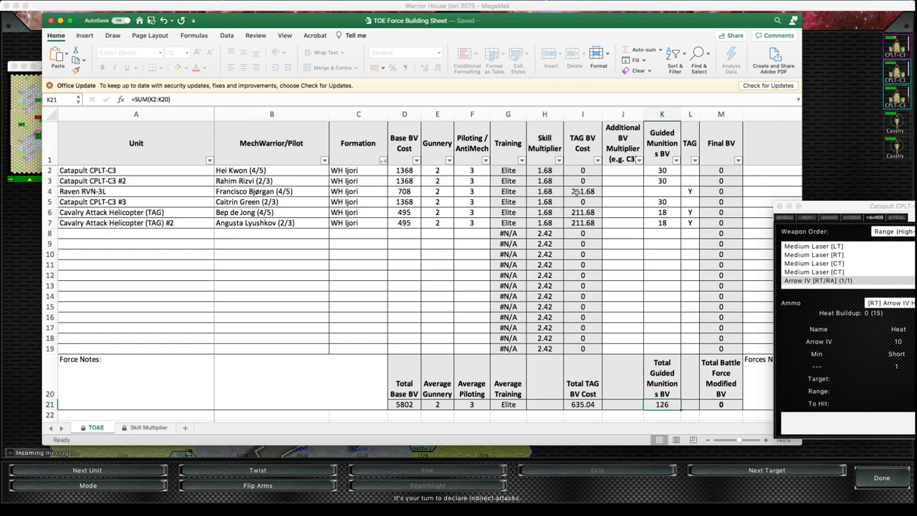
left_click(581, 192)
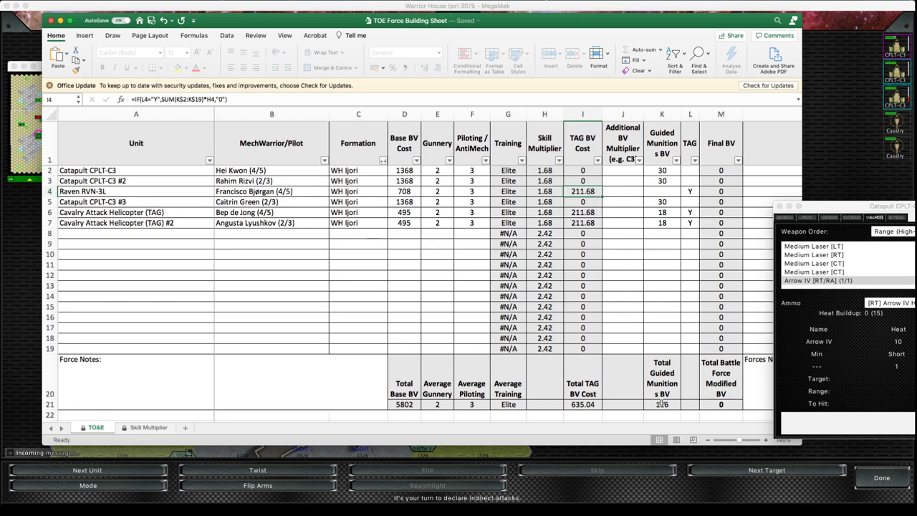
left_click(592, 213)
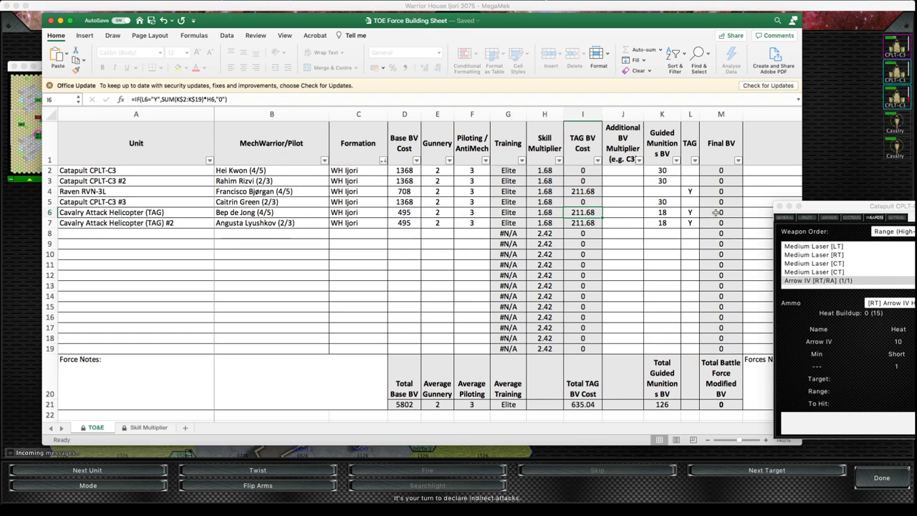
- Enter 1 as the Additional BV Multiplier for all six listed units and check the Total Battle Force Modified BV formula
left_click(630, 171)
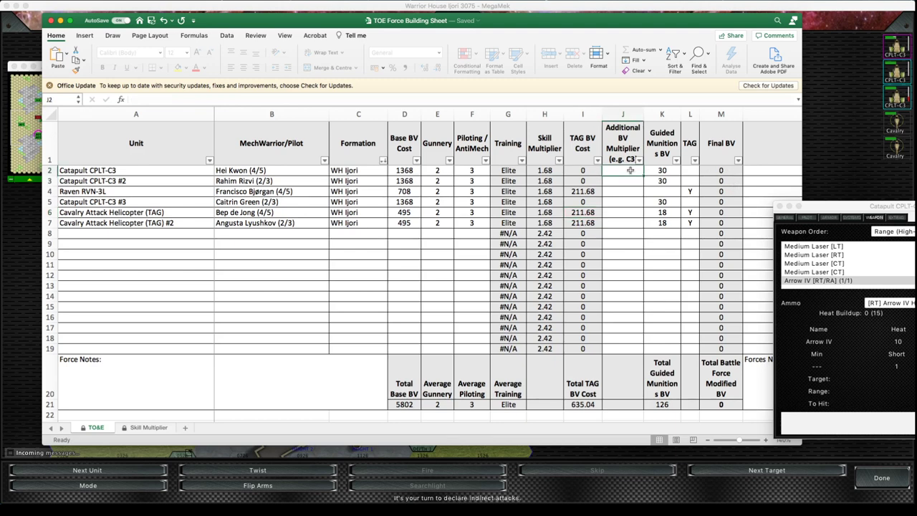
type("1")
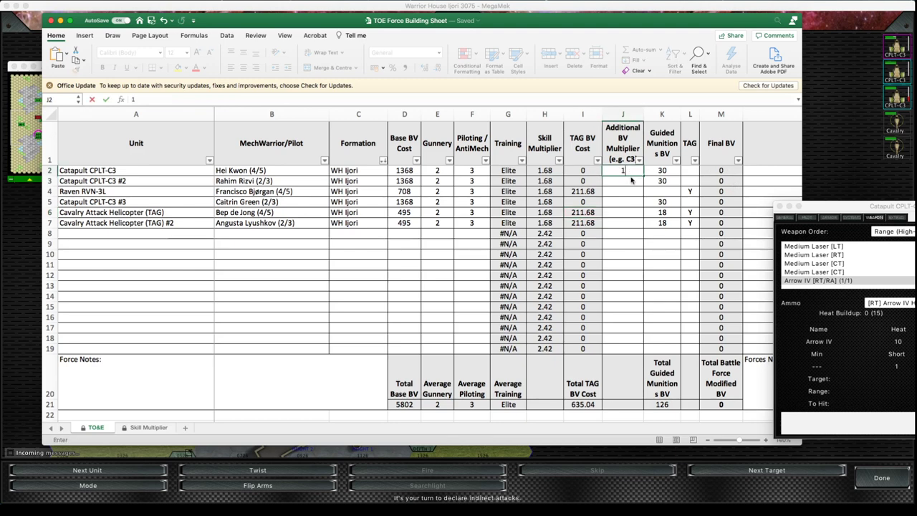
key("Return")
type("1")
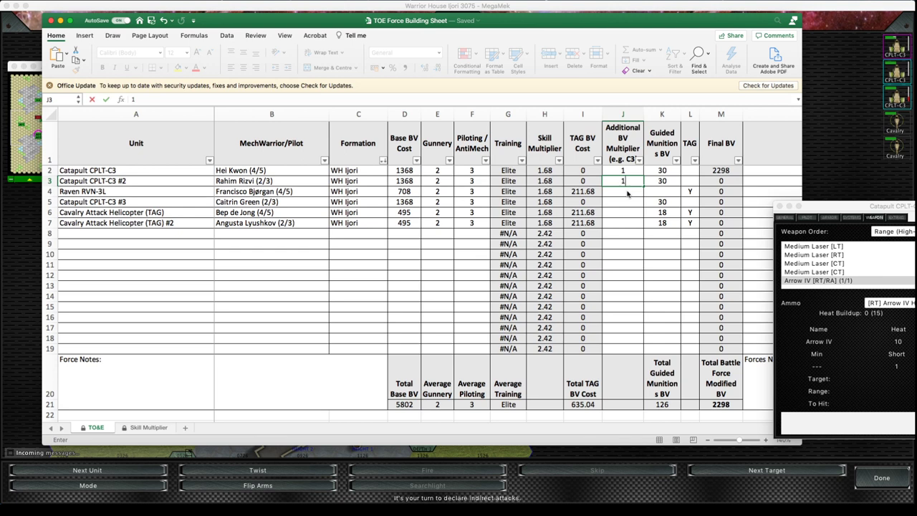
key("Return")
type("1")
key("Return")
type("1")
key("Return")
type("1")
key("Return")
type("1")
key("Return")
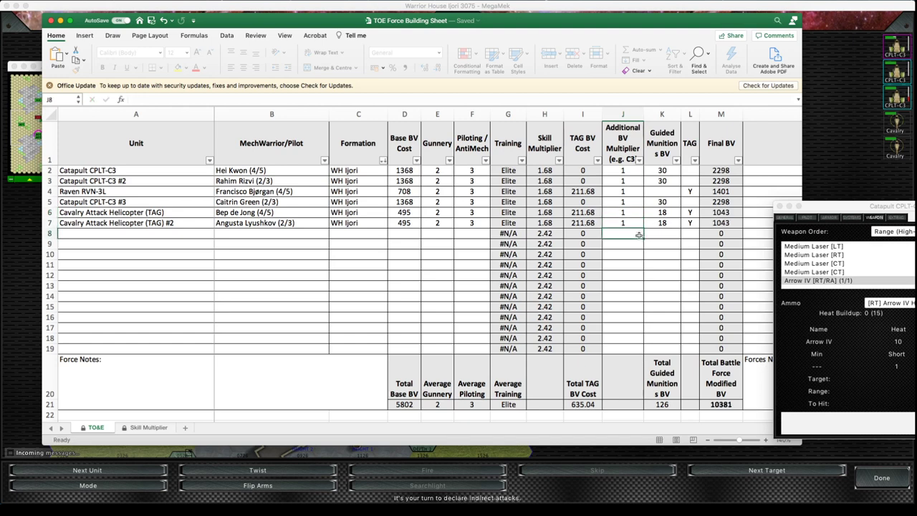
left_click(721, 405)
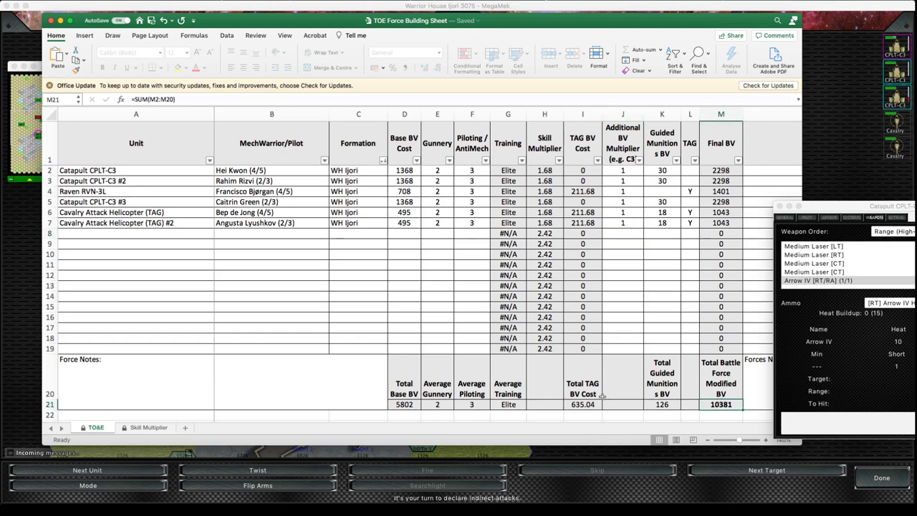